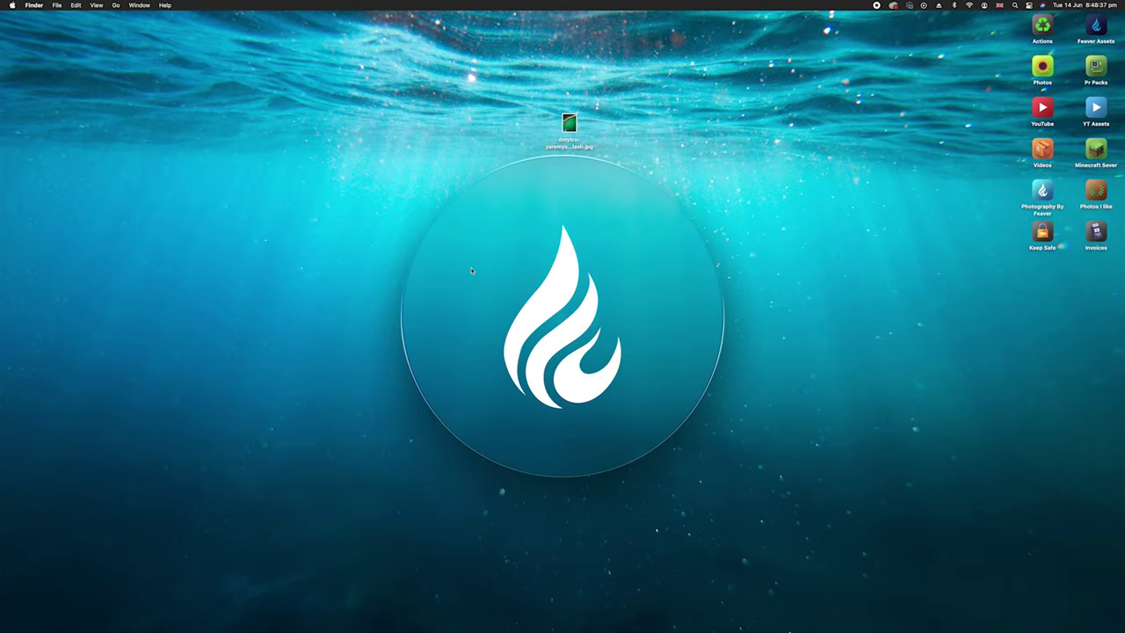
Open the aerial beach JPG from the desktop in Photoshop
double_click(568, 127)
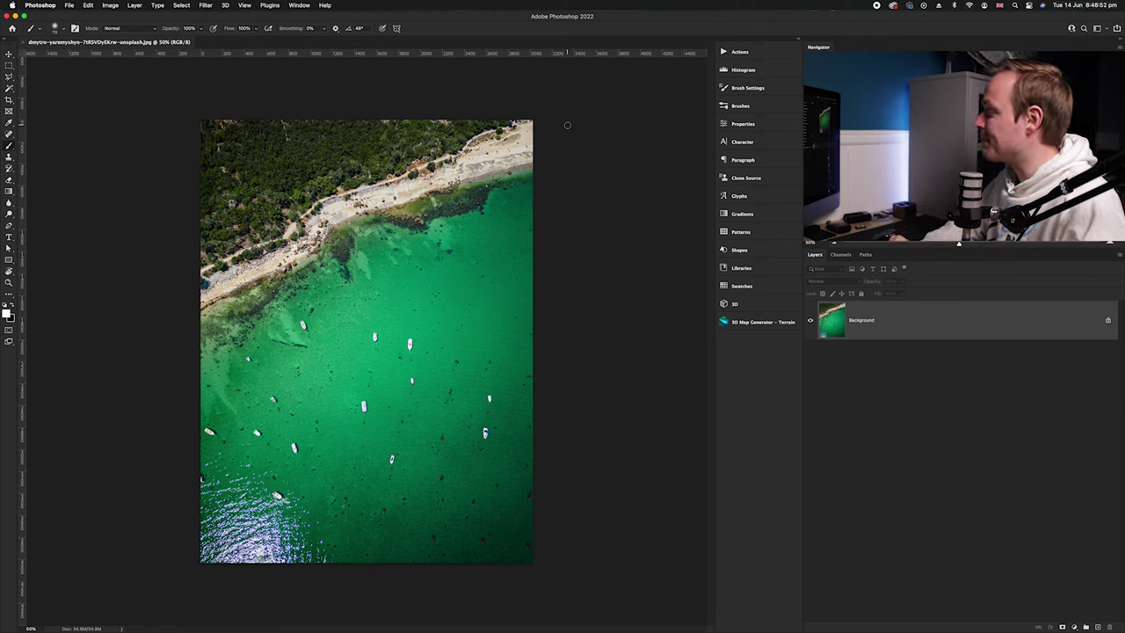
Duplicate the Background layer as Layer 1 and convert it for Smart Filters
key(super+j)
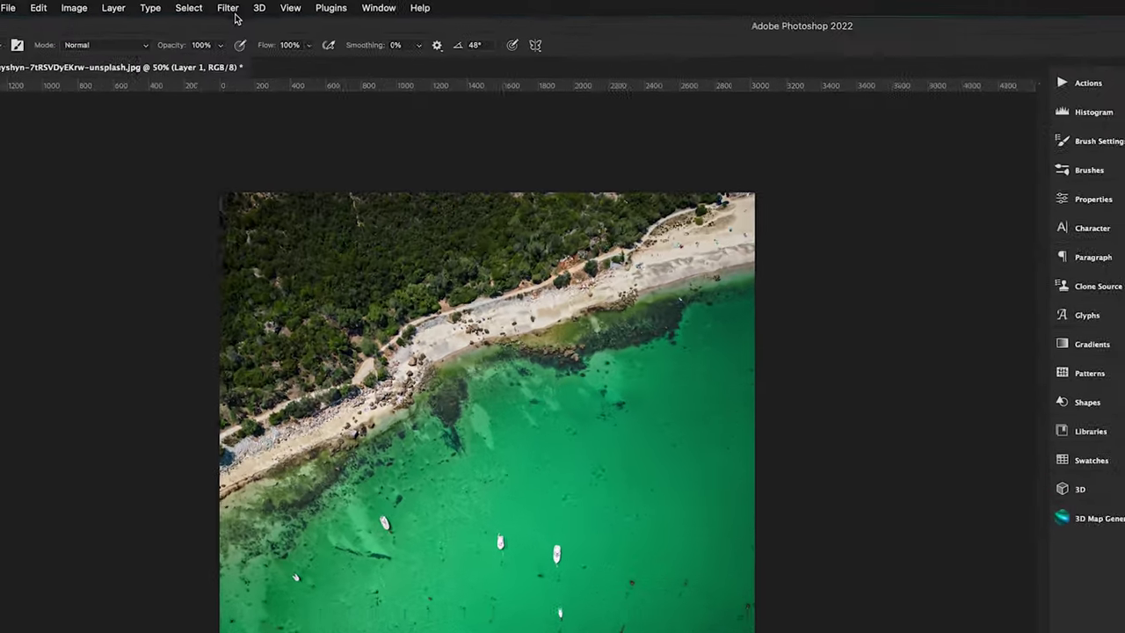
click(207, 6)
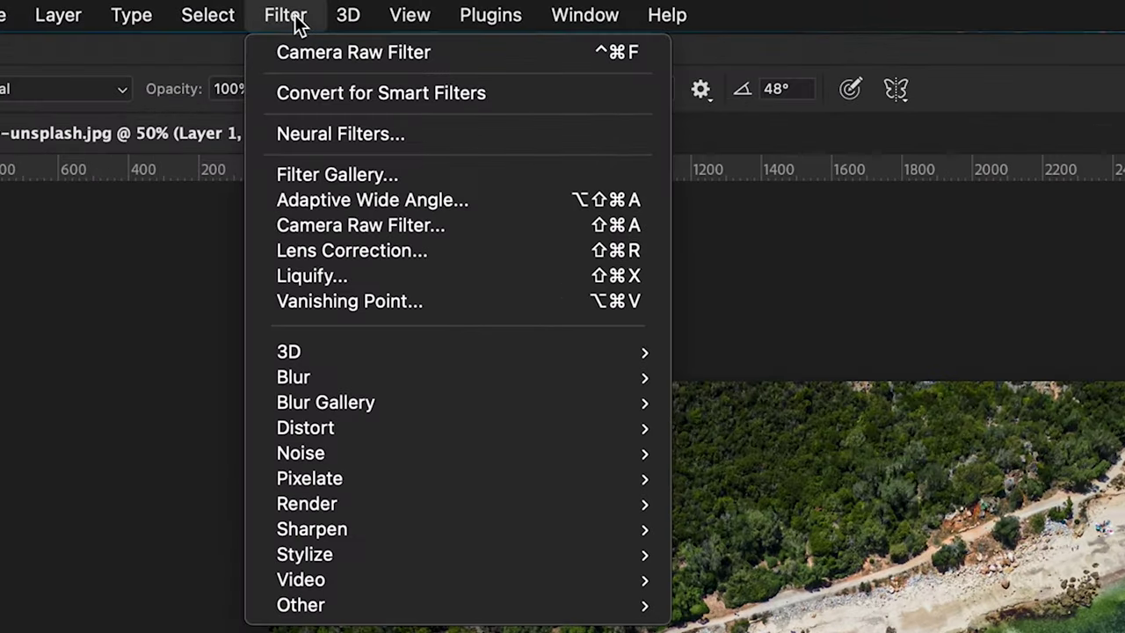
click(311, 92)
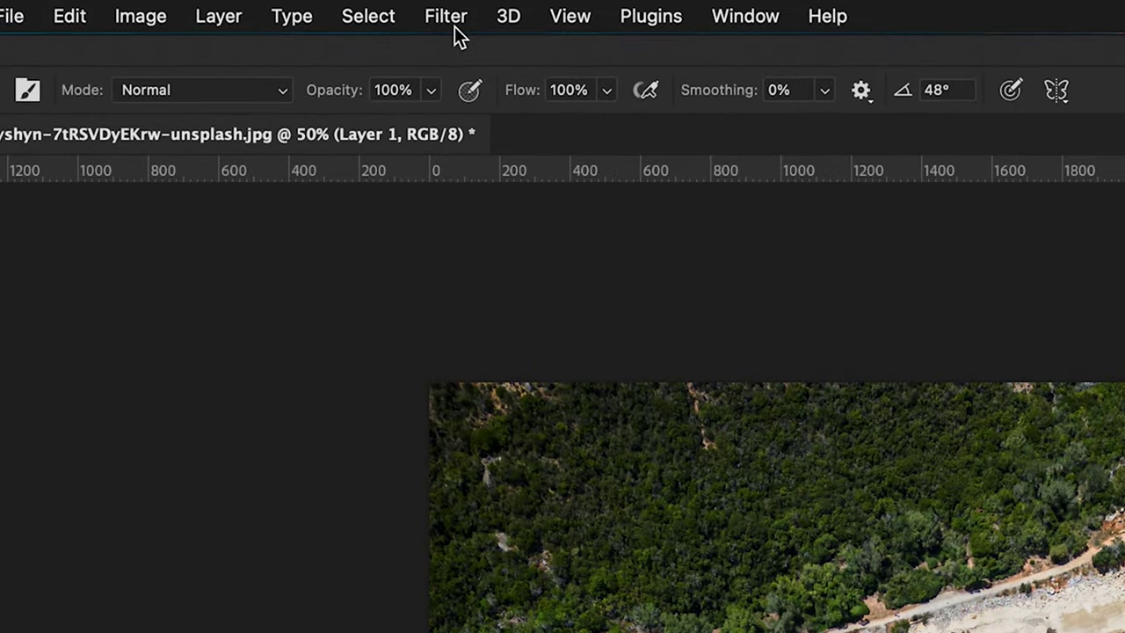
click(208, 7)
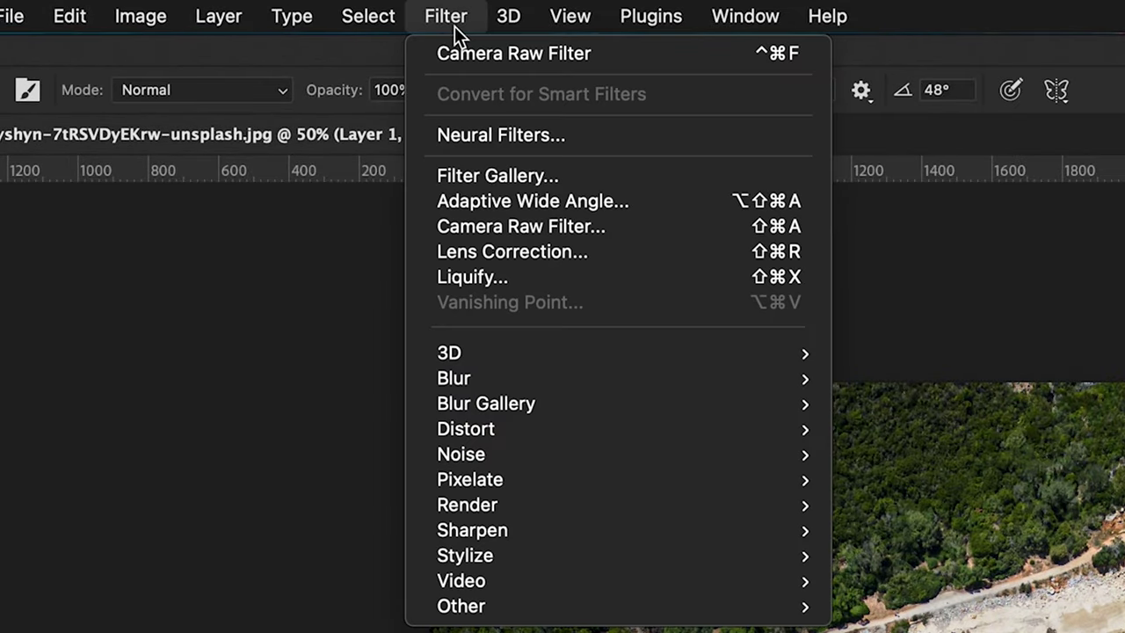
Apply a Camera Raw filter with Exposure +0.35, lower Whites, more Clarity and Vibrance +11
click(484, 224)
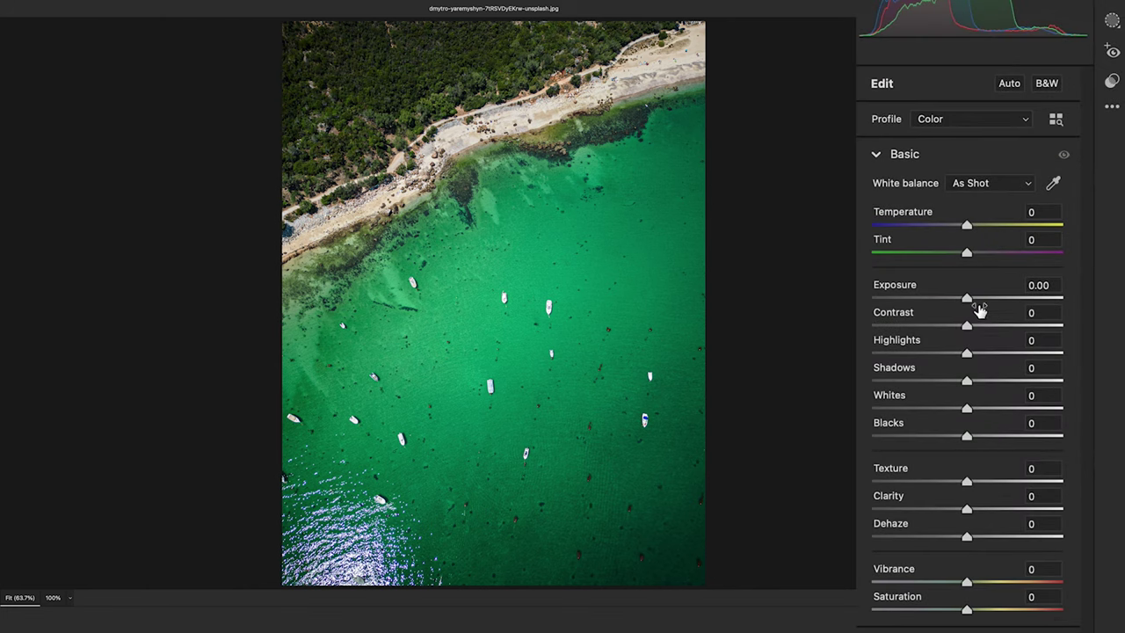
drag(971, 304, 1000, 382)
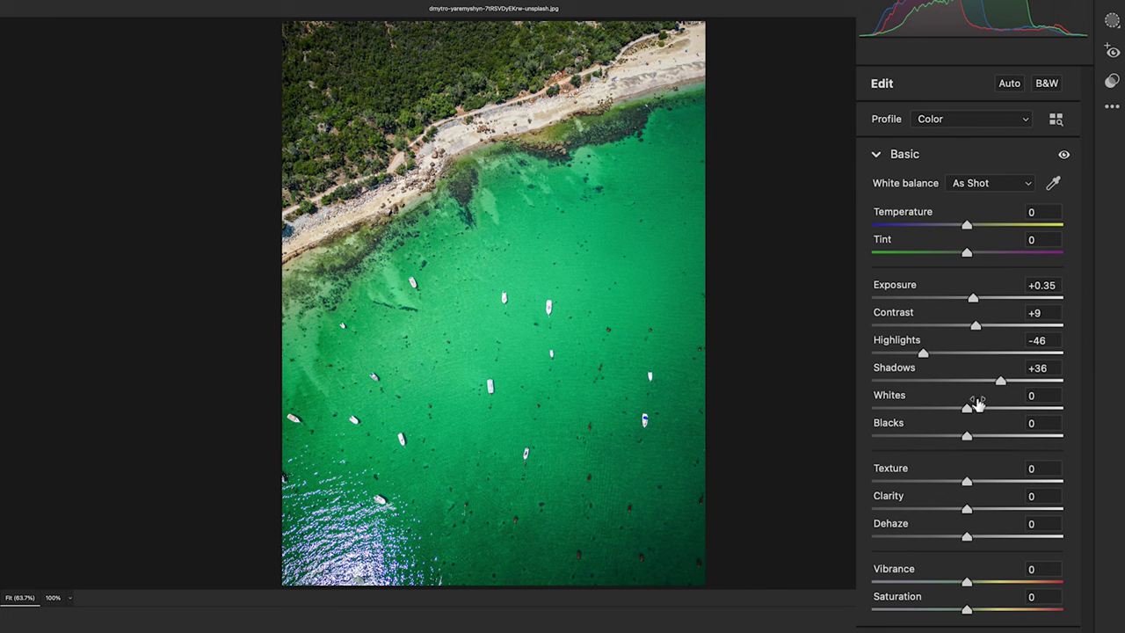
drag(967, 410, 932, 410)
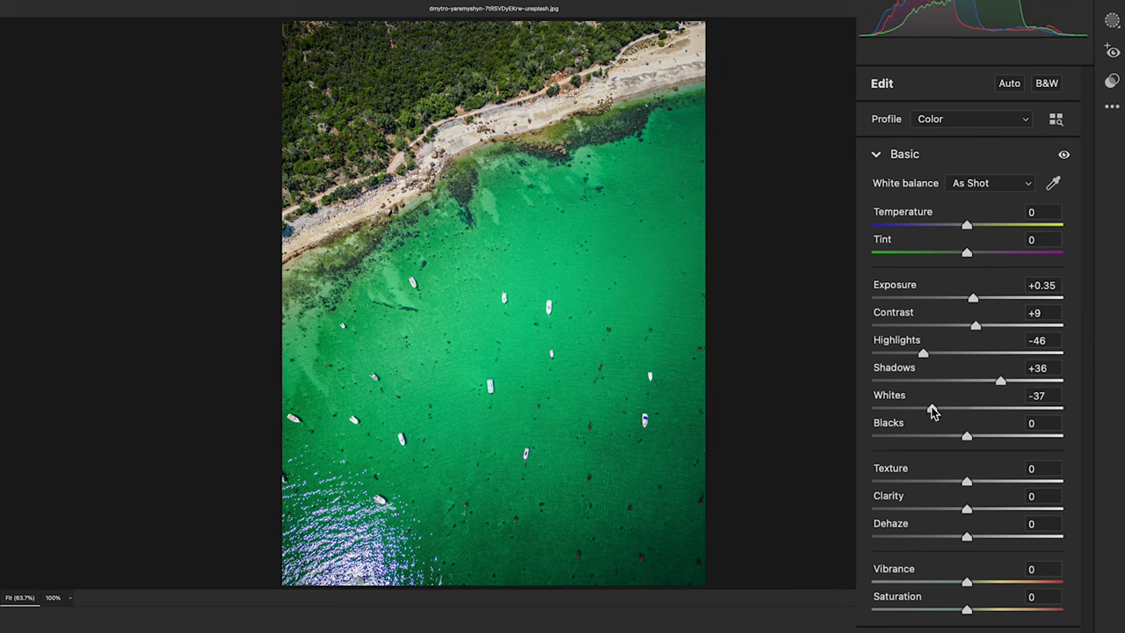
drag(977, 479, 976, 537)
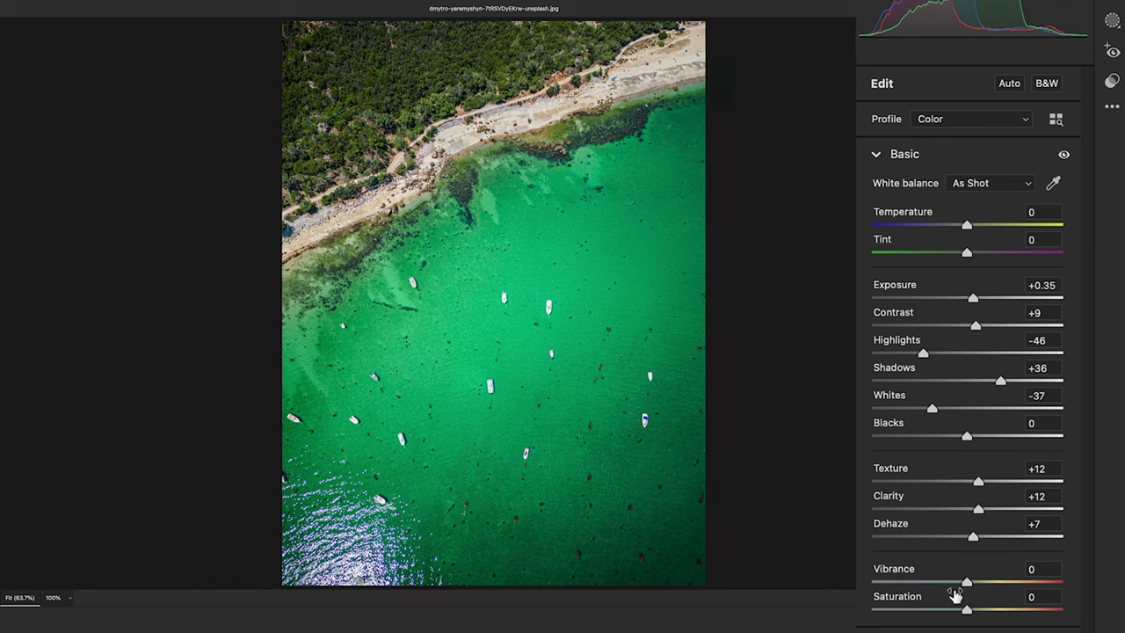
drag(967, 581, 981, 582)
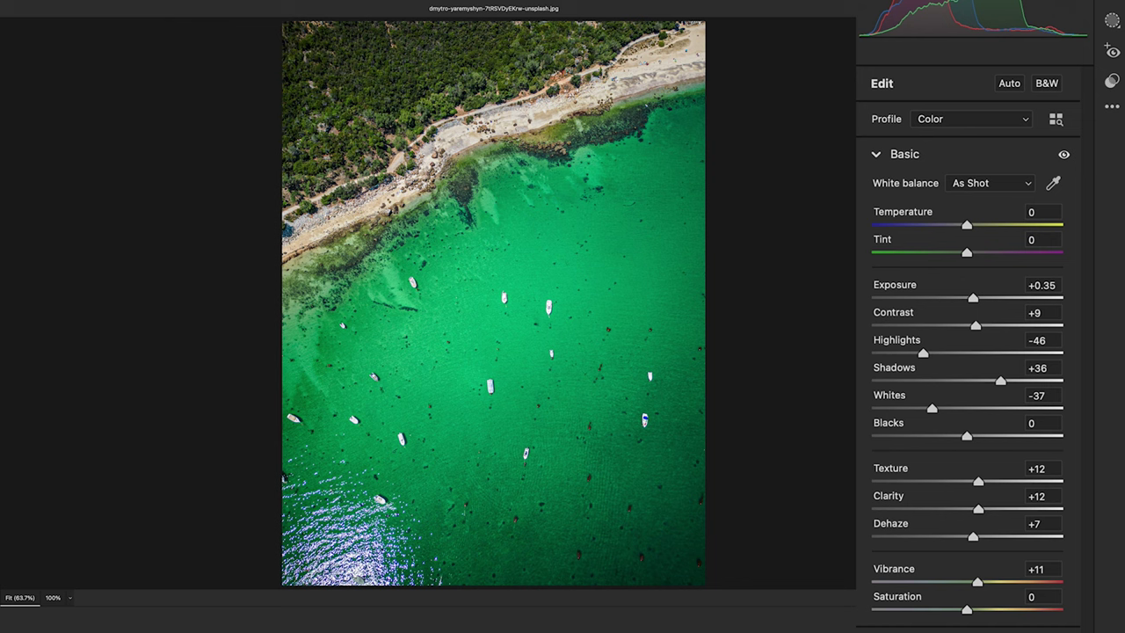
Paint a Camera Raw brush mask, Mask 1, over the shallow water along the shoreline
click(1112, 27)
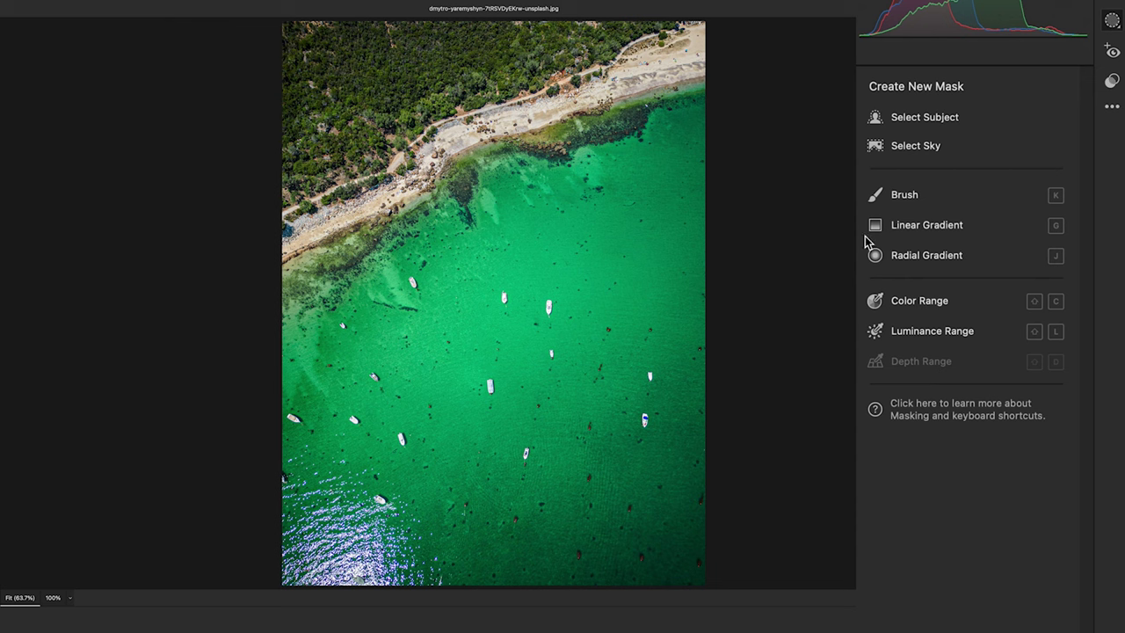
click(907, 197)
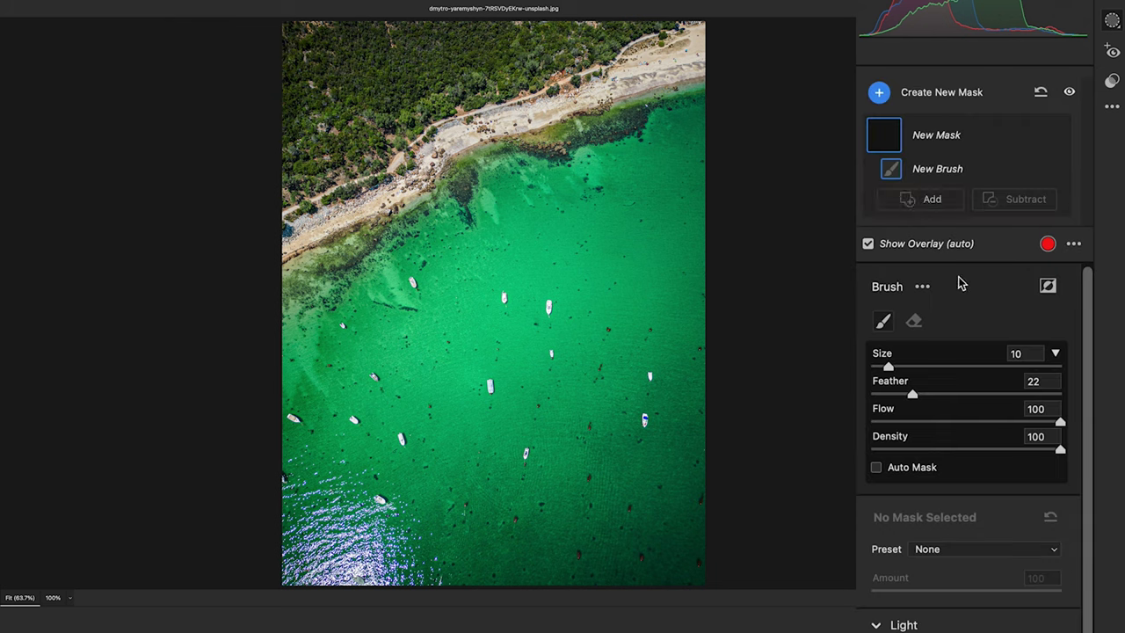
scroll(506, 270, up, 2)
scroll(506, 269, up, 4)
scroll(505, 270, down, 6)
scroll(505, 270, up, 5)
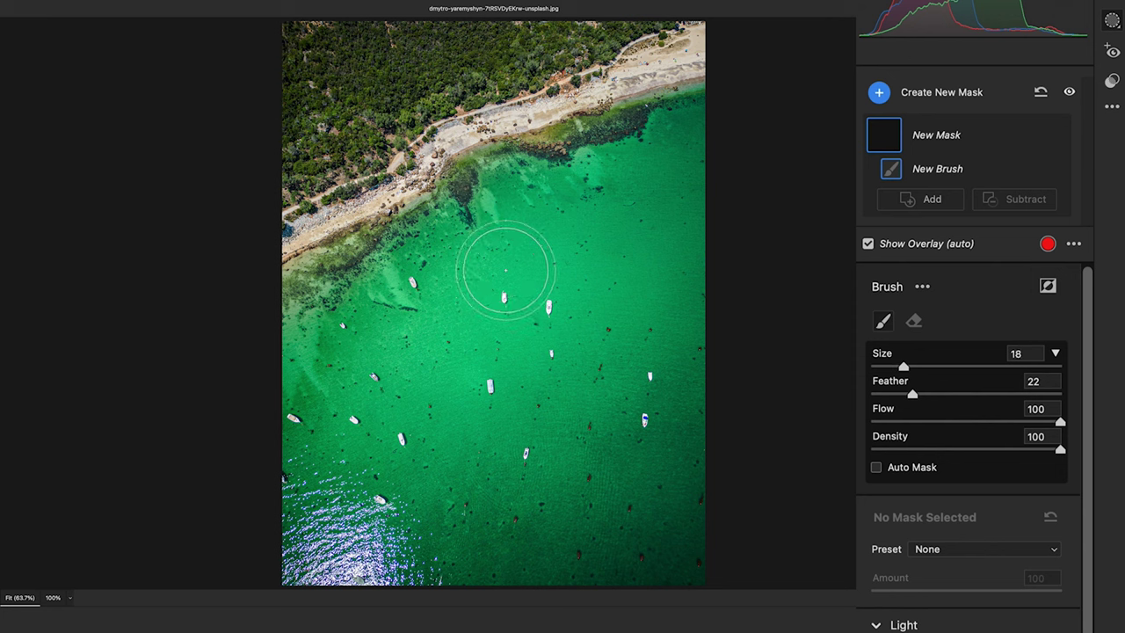
scroll(504, 266, down, 4)
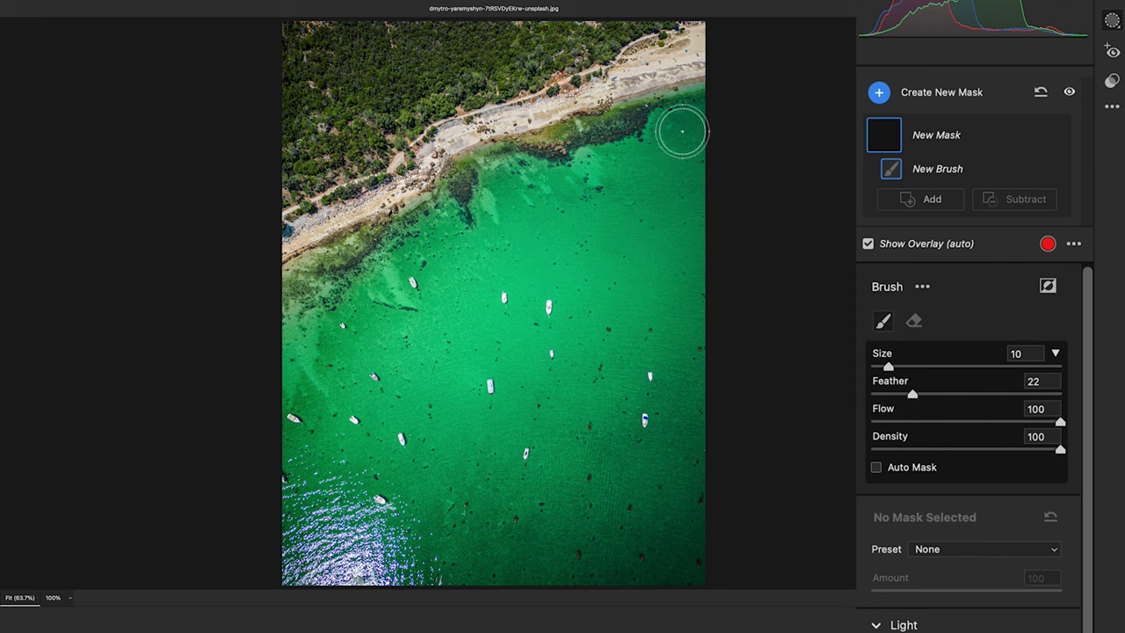
scroll(603, 181, up, 1)
mouse_move(708, 98)
mouse_down()
mouse_move(481, 160)
mouse_move(425, 211)
mouse_move(268, 293)
mouse_move(729, 135)
mouse_move(607, 197)
mouse_move(279, 324)
mouse_move(337, 326)
mouse_move(718, 205)
mouse_move(668, 240)
mouse_move(284, 378)
mouse_move(741, 257)
mouse_move(513, 348)
mouse_move(351, 386)
mouse_move(240, 441)
mouse_move(531, 409)
mouse_move(749, 353)
mouse_move(633, 358)
mouse_move(711, 333)
mouse_move(523, 385)
mouse_move(387, 447)
mouse_move(257, 485)
mouse_move(751, 454)
mouse_move(380, 487)
mouse_move(251, 515)
mouse_move(648, 512)
mouse_move(732, 544)
mouse_move(293, 591)
mouse_move(650, 556)
mouse_move(715, 487)
mouse_move(694, 404)
mouse_move(686, 551)
mouse_move(676, 390)
mouse_move(692, 558)
mouse_move(608, 585)
mouse_move(284, 576)
mouse_move(293, 503)
mouse_up()
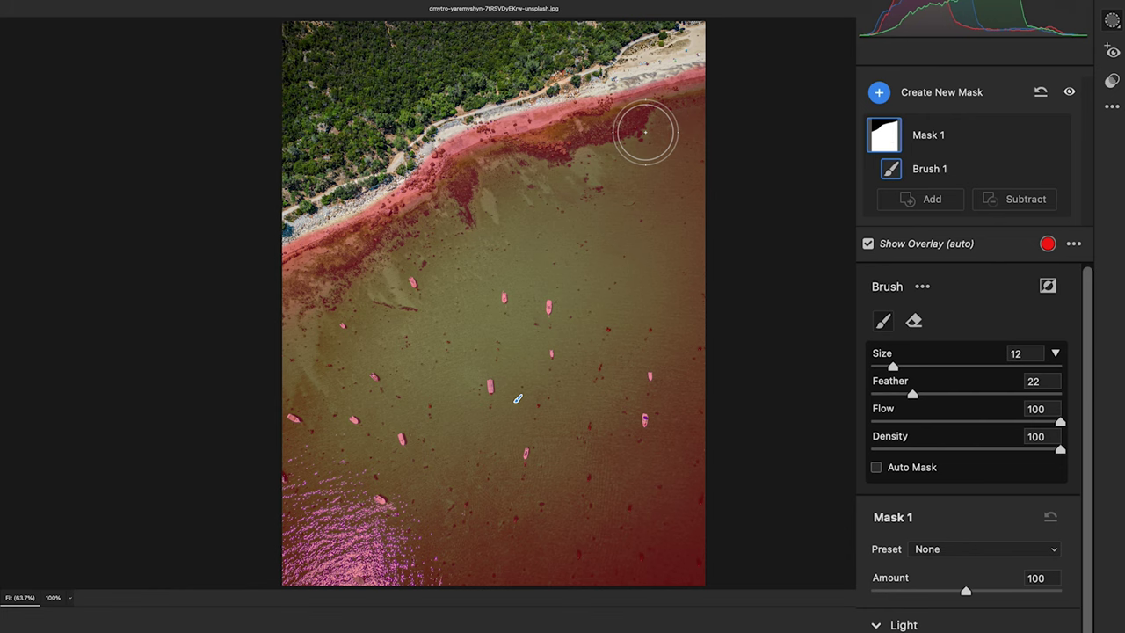
Drop the masked water's contrast to -69 and lower its highlights and whites
scroll(967, 439, down, 4)
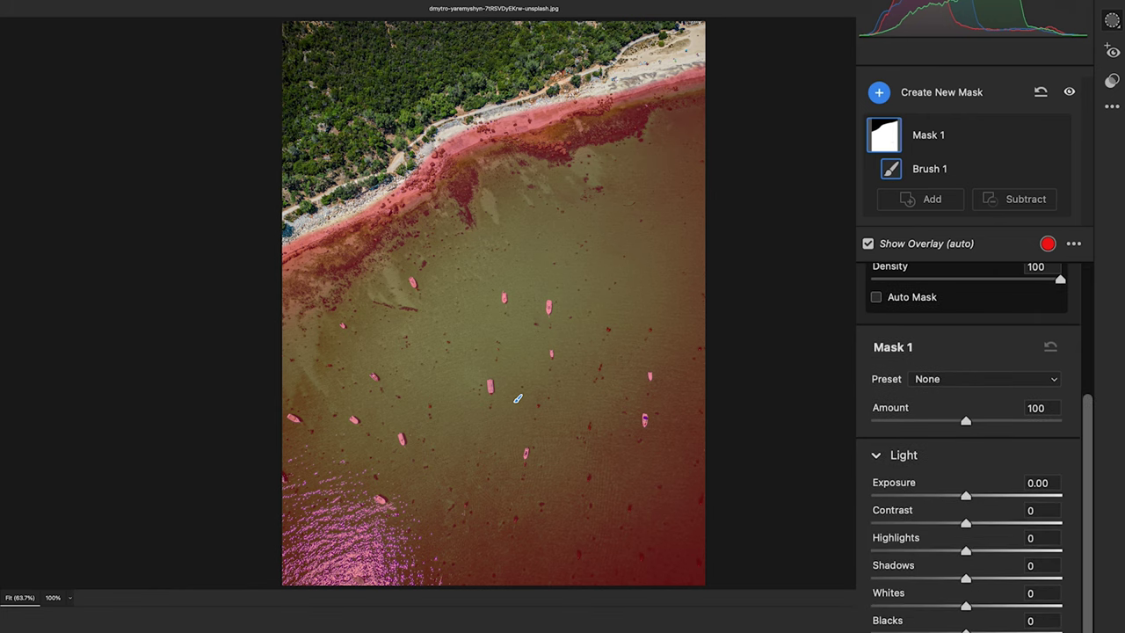
scroll(967, 440, down, 1)
scroll(967, 601, down, 7)
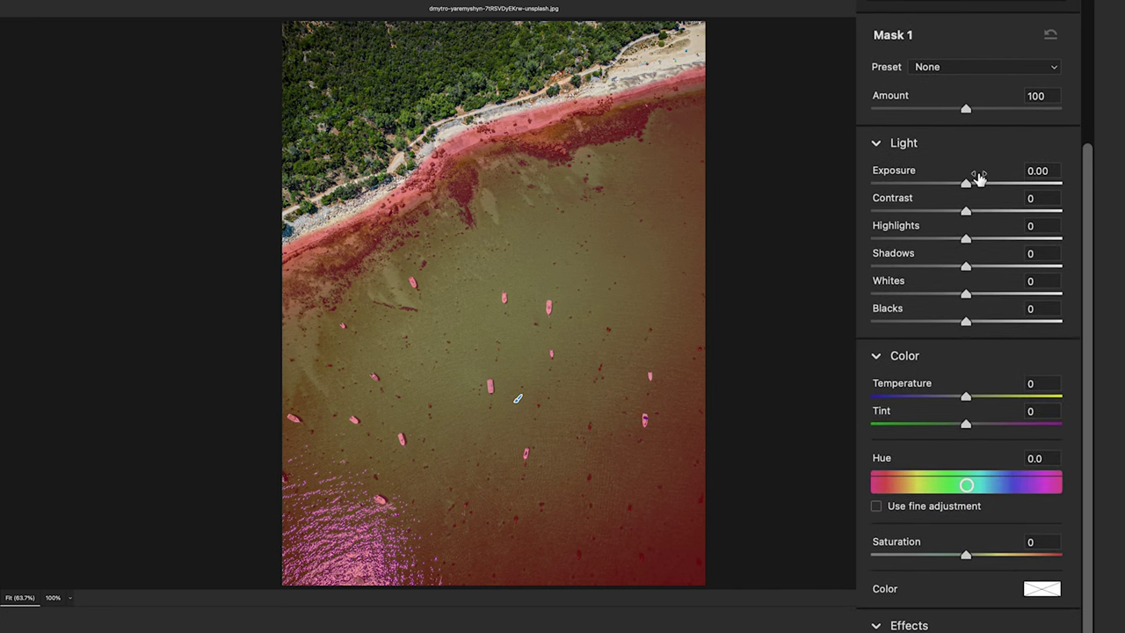
drag(970, 187, 973, 188)
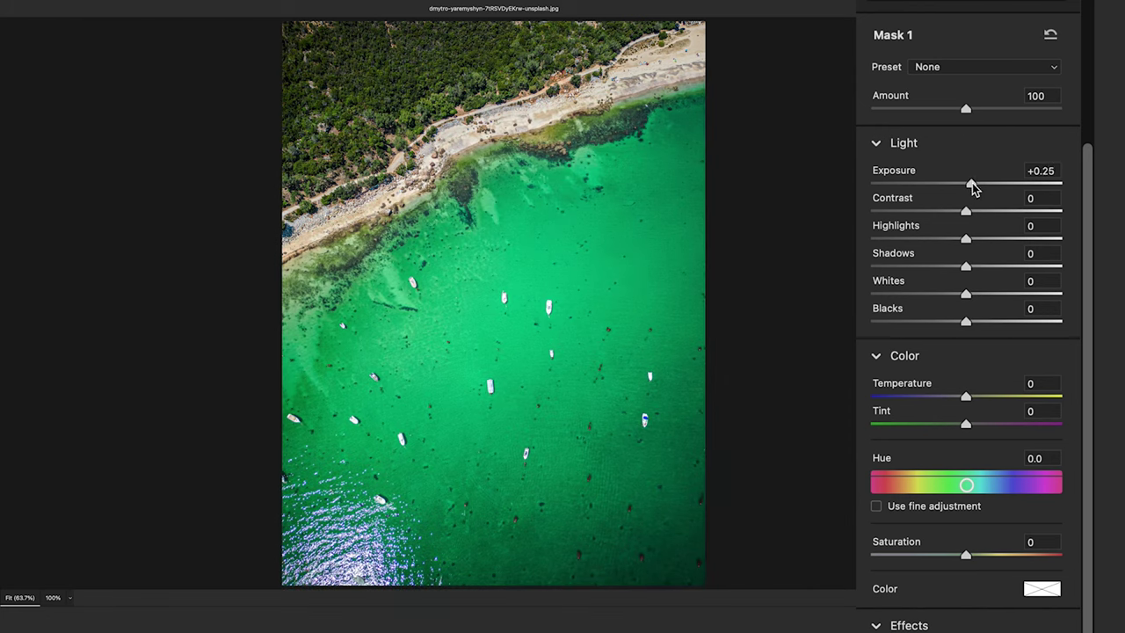
drag(964, 213, 900, 215)
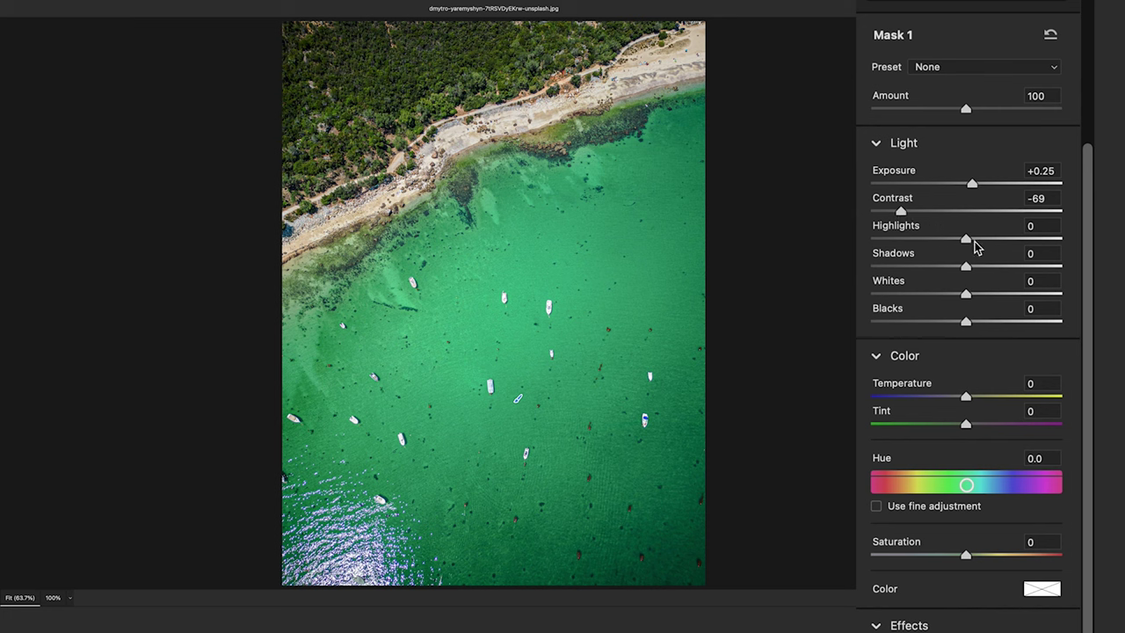
drag(965, 240, 911, 267)
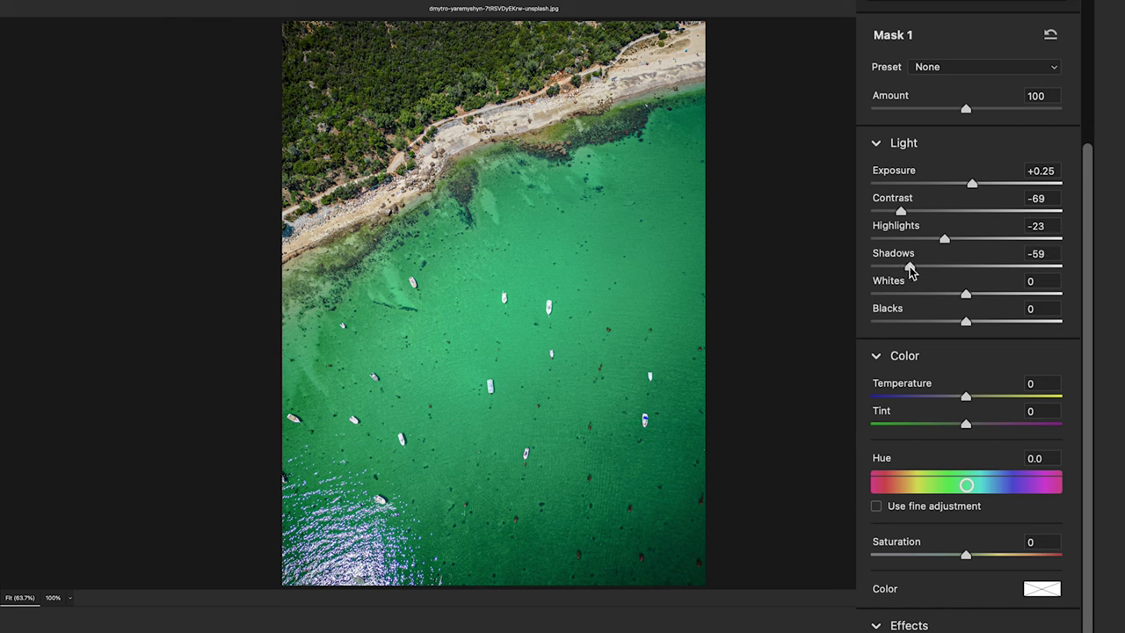
drag(965, 294, 958, 327)
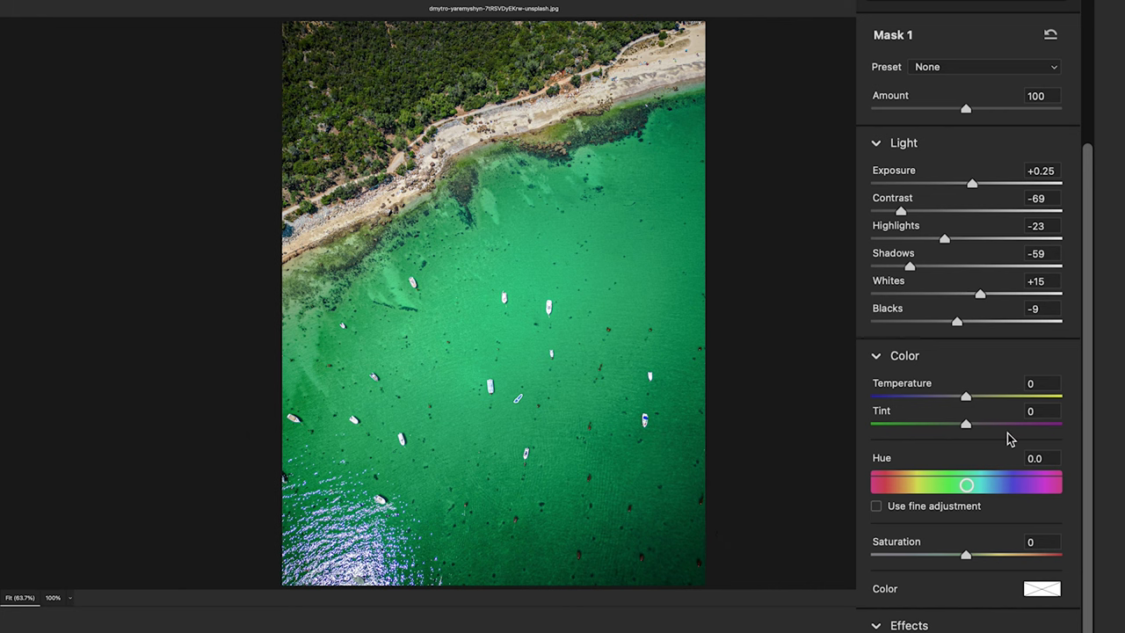
Raise the water's saturation slightly and cut Texture to -66 and reduce Clarity
scroll(1013, 428, down, 2)
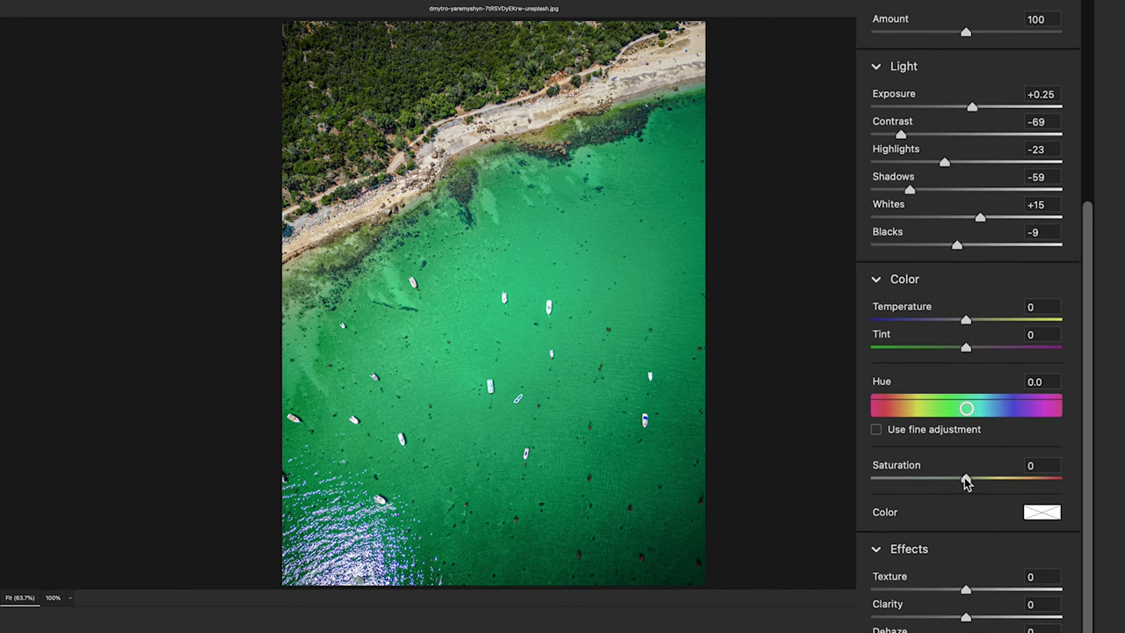
drag(974, 481, 979, 484)
drag(967, 594, 906, 594)
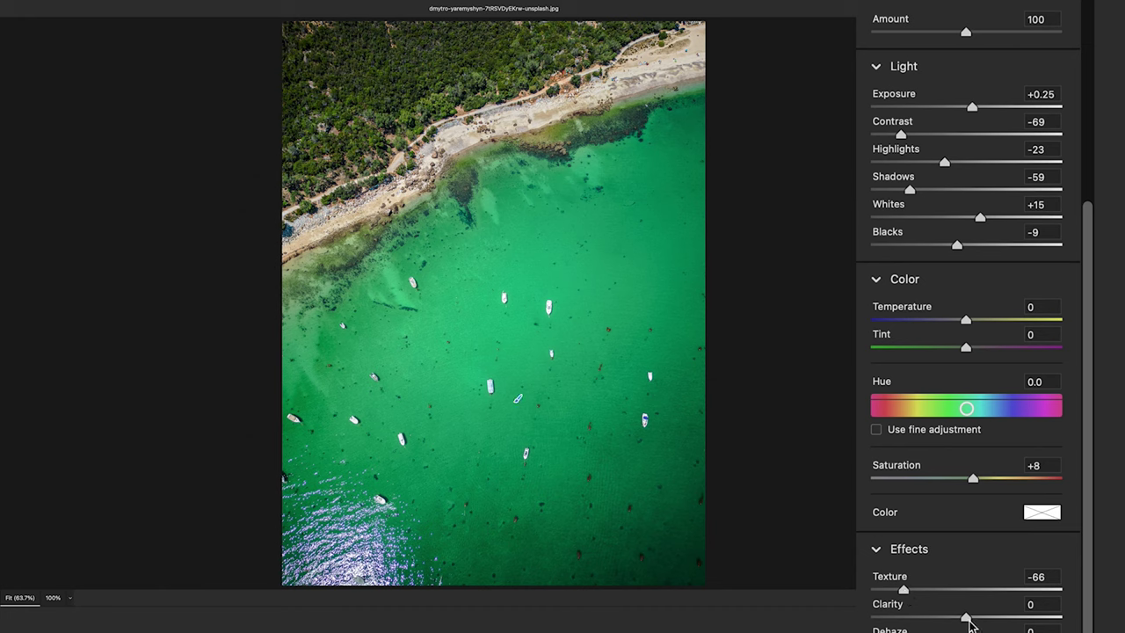
drag(966, 619, 935, 620)
Recolour the masked water with Temperature -63, Tint -14 and Hue about +13.6
drag(967, 325, 895, 324)
drag(966, 347, 954, 349)
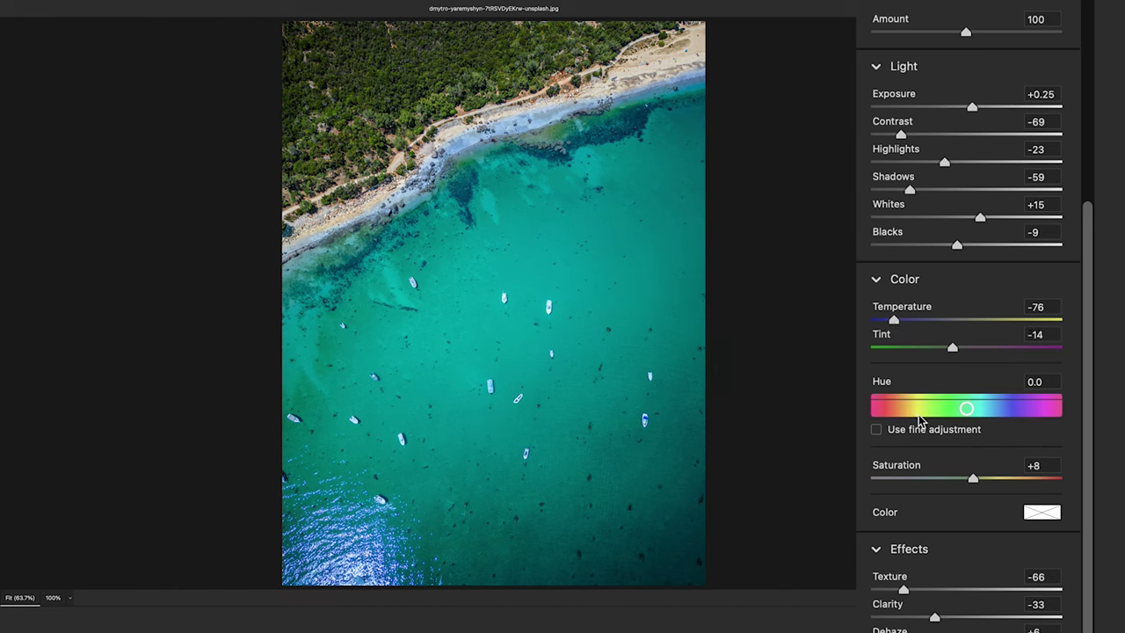
click(969, 414)
drag(970, 413, 977, 412)
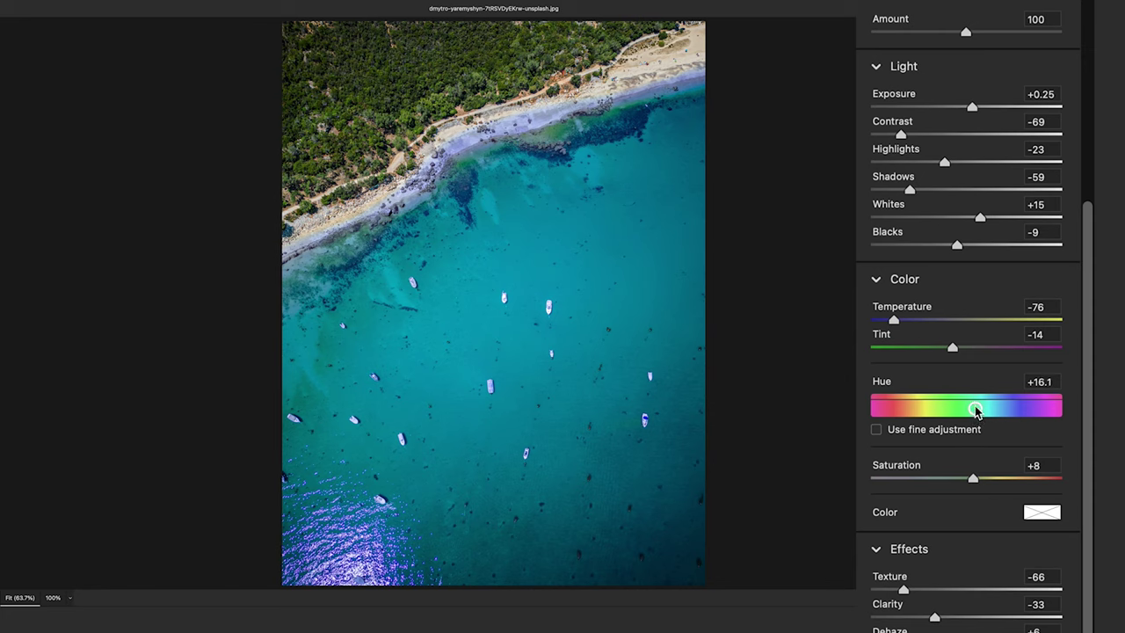
drag(978, 410, 974, 413)
drag(893, 322, 908, 322)
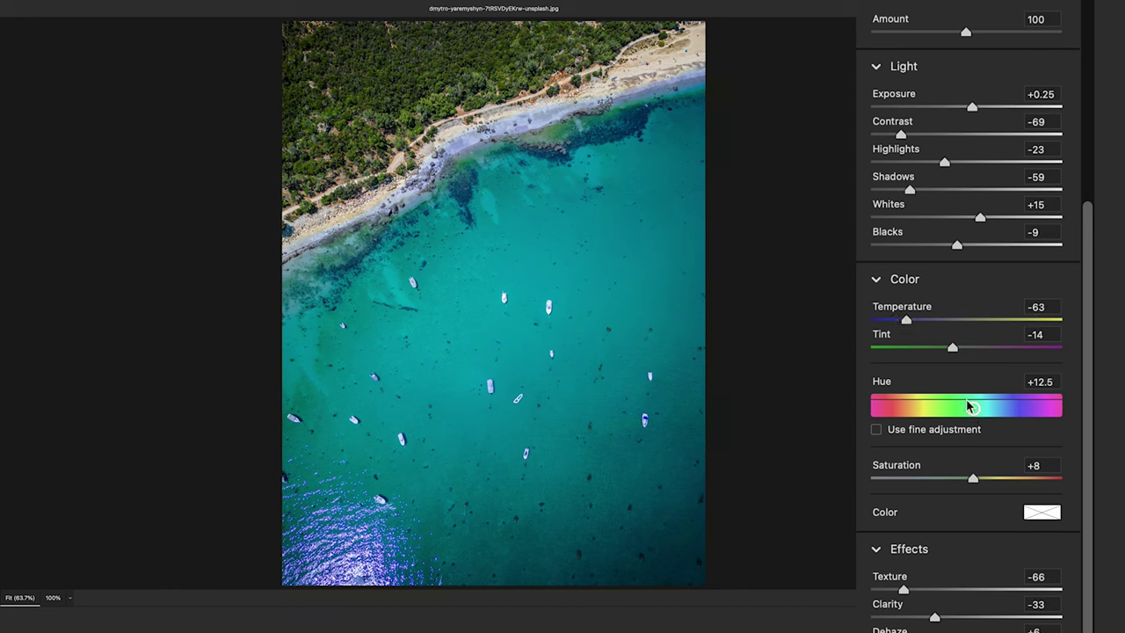
drag(973, 409, 975, 412)
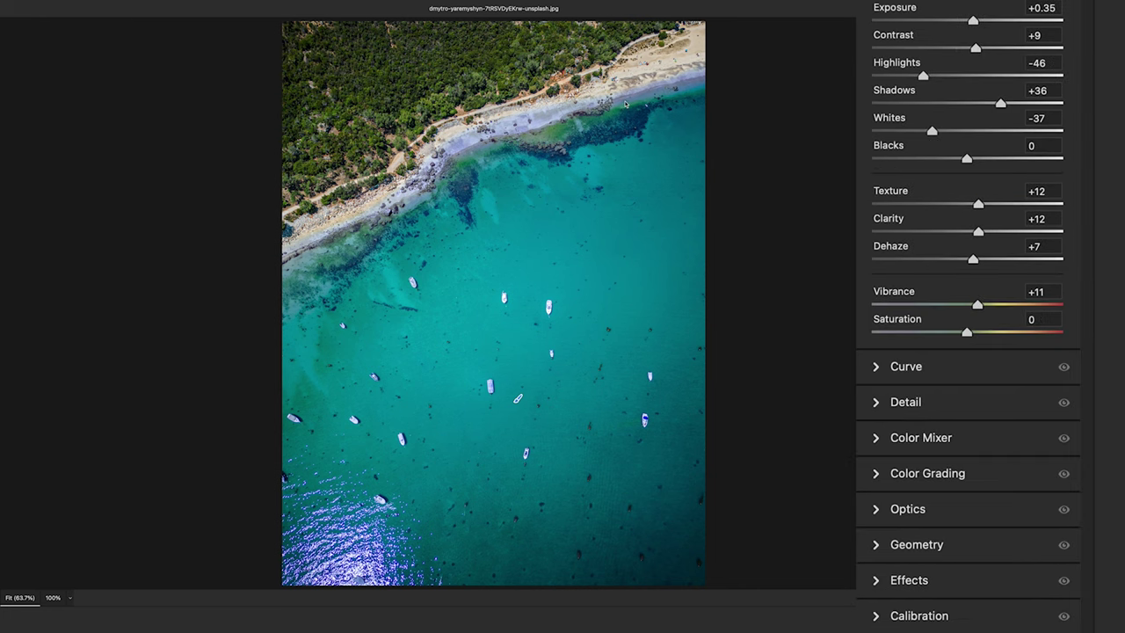
Preview the photo at 100% and apply the Camera Raw filter to Layer 1
click(52, 597)
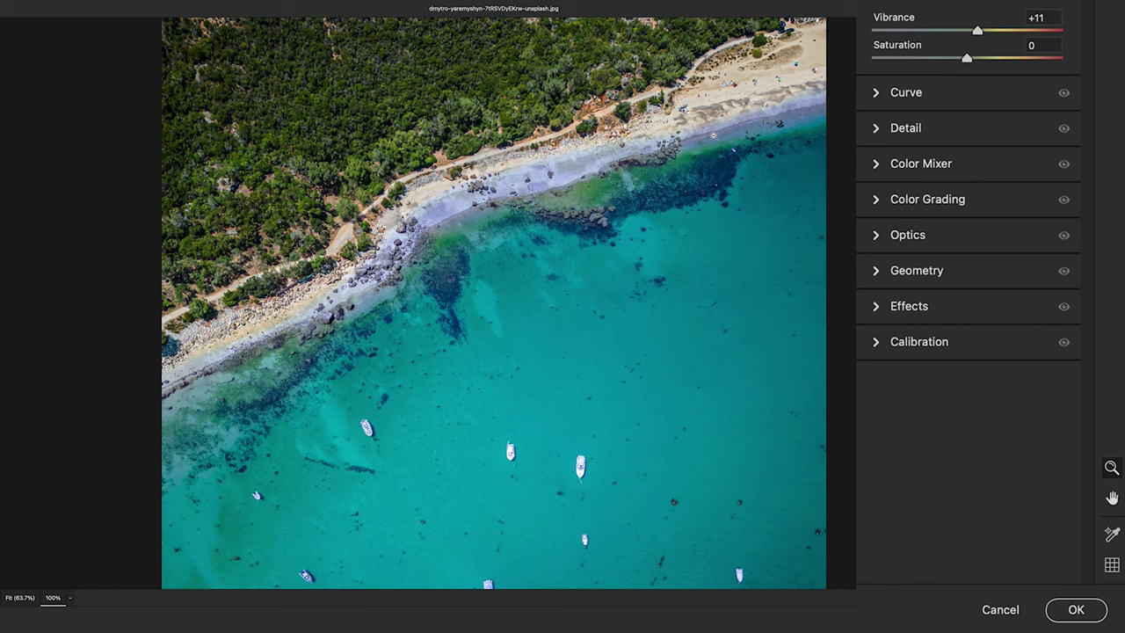
click(1078, 613)
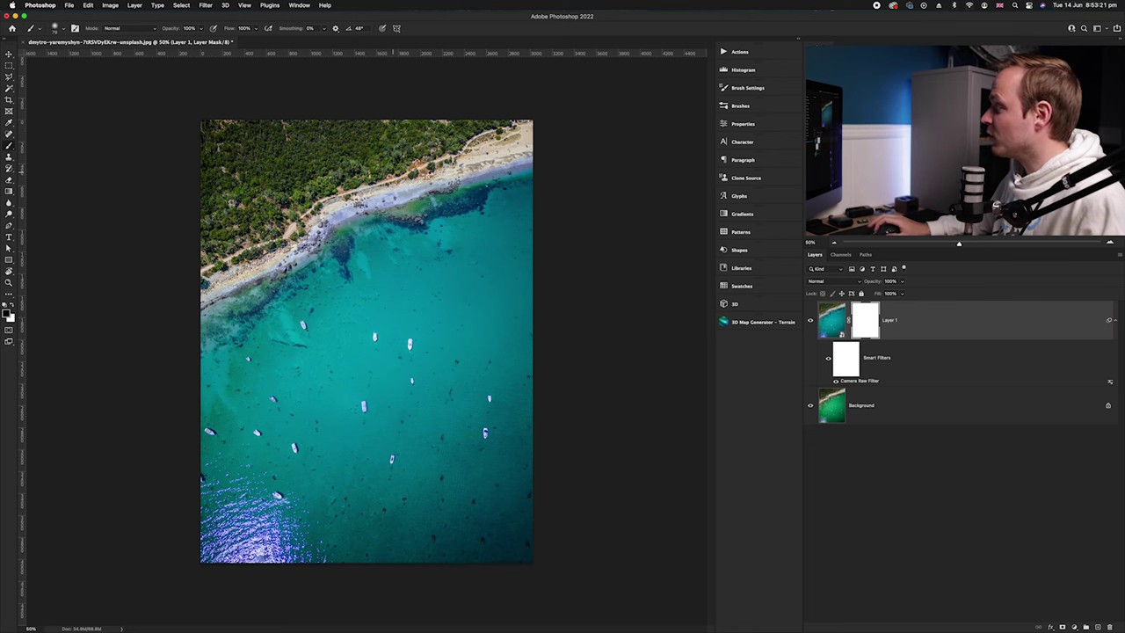
Paint black on Layer 1's mask to remove the blue tint from the wet sand
scroll(471, 235, up, 6)
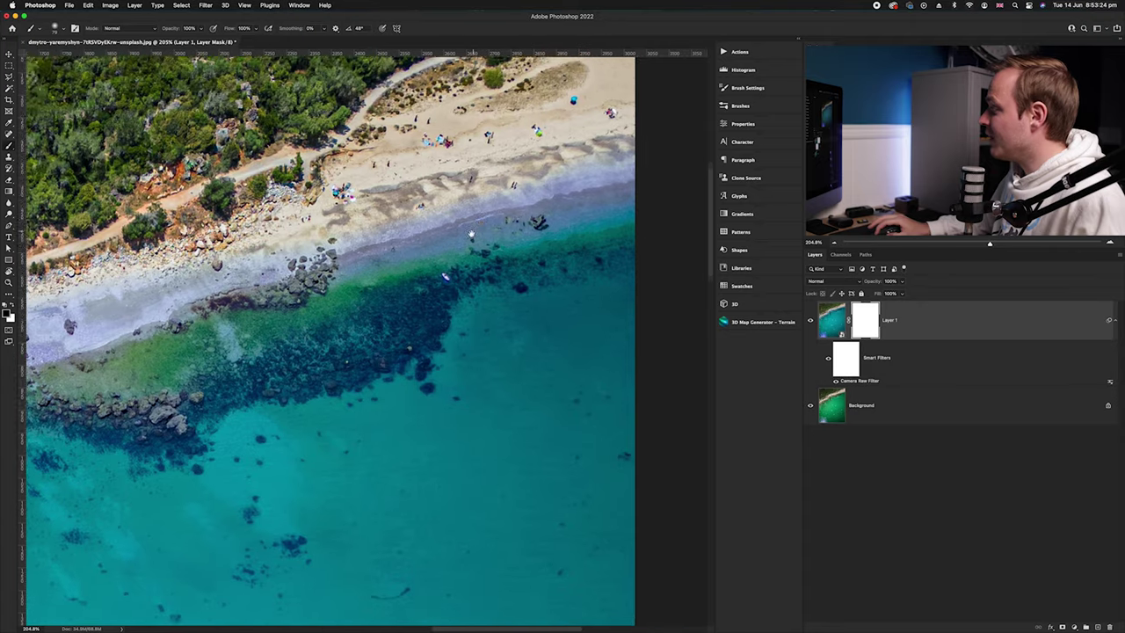
drag(413, 183, 434, 186)
drag(622, 180, 637, 181)
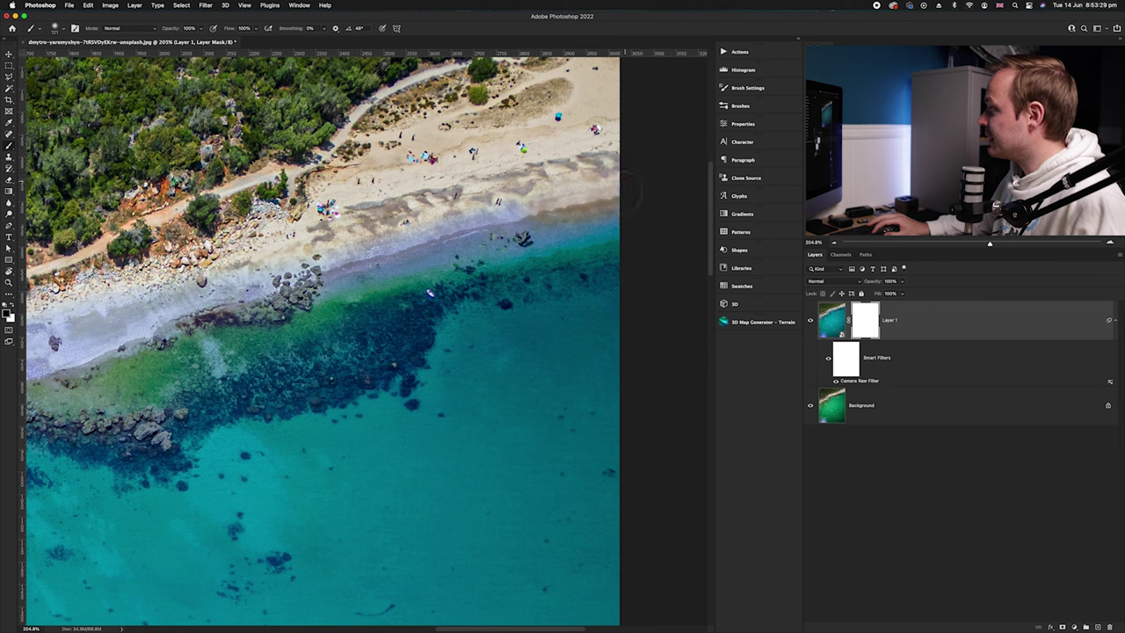
drag(524, 218, 141, 303)
scroll(364, 338, left, 5)
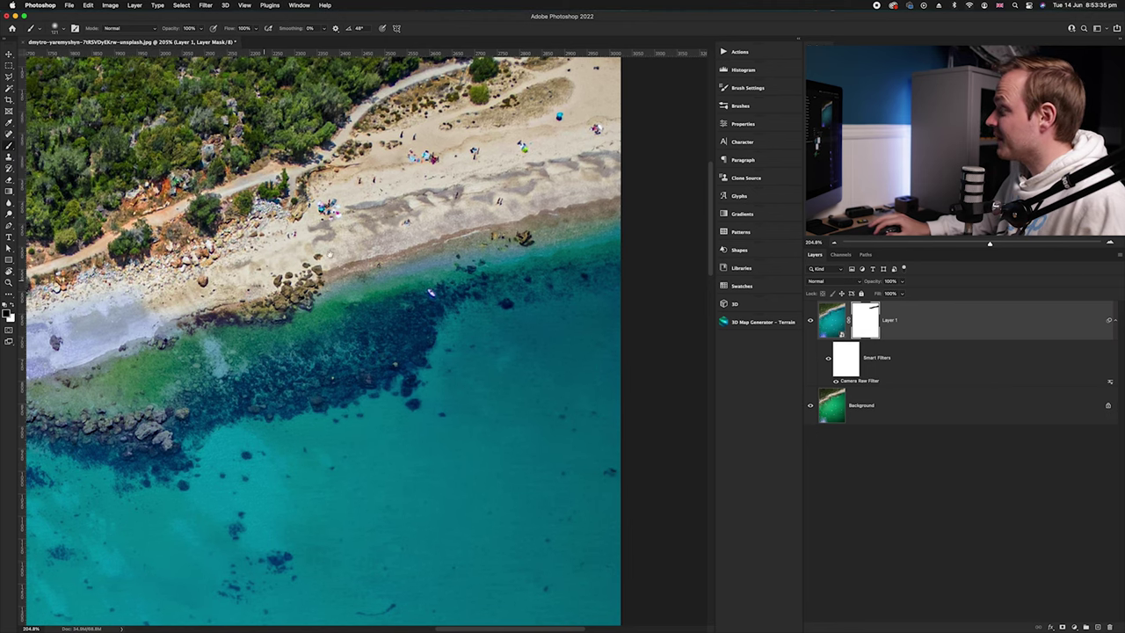
drag(400, 231, 352, 257)
drag(528, 209, 538, 209)
drag(374, 231, 256, 275)
drag(351, 274, 225, 295)
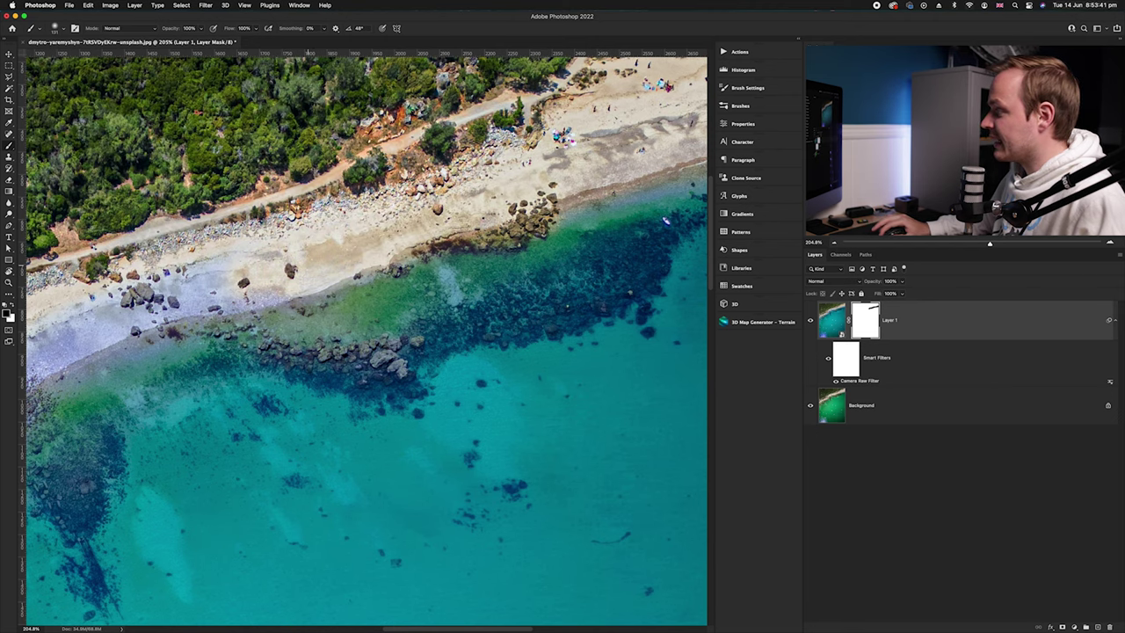
Mask the remaining shoreline sand, then toggle Layer 1 off and on to compare
scroll(365, 338, left, 10)
mouse_move(488, 189)
mouse_down()
mouse_move(356, 255)
mouse_move(224, 391)
mouse_up()
scroll(365, 338, down, 8)
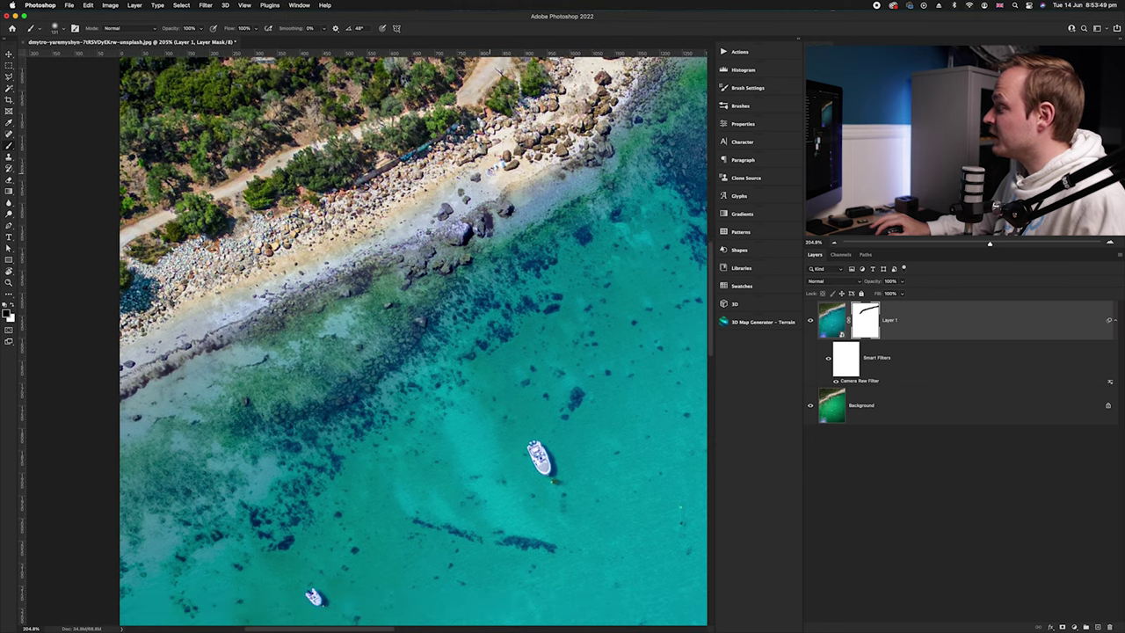
mouse_move(466, 211)
mouse_down()
mouse_move(404, 227)
mouse_move(123, 362)
mouse_up()
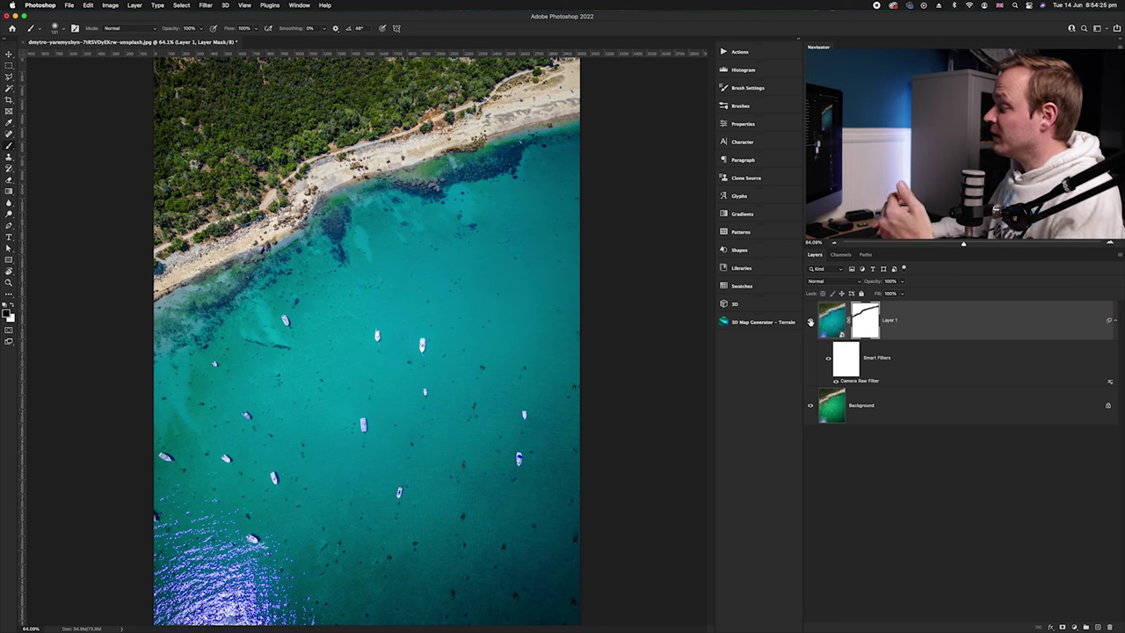
click(810, 322)
click(810, 322)
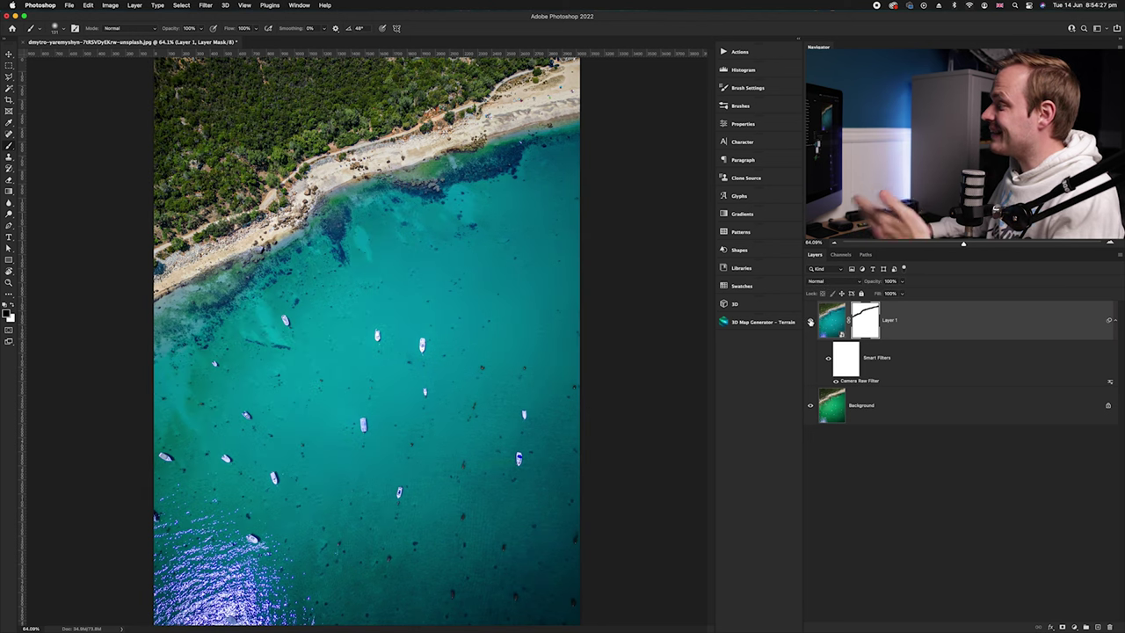